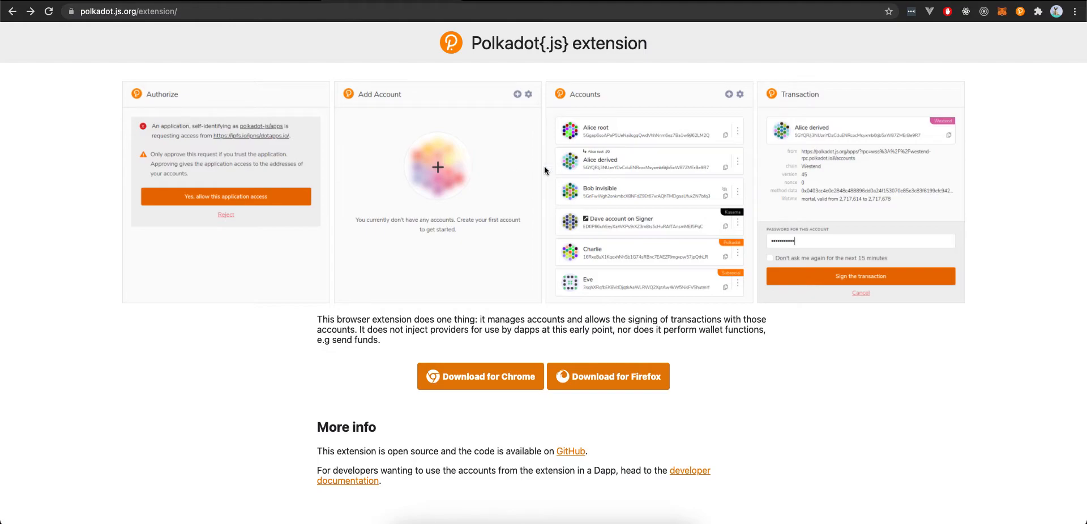
Switch to the Polkadot staking page and open its account actions.
{"action": "left_click", "coordinate": [173, 1]}
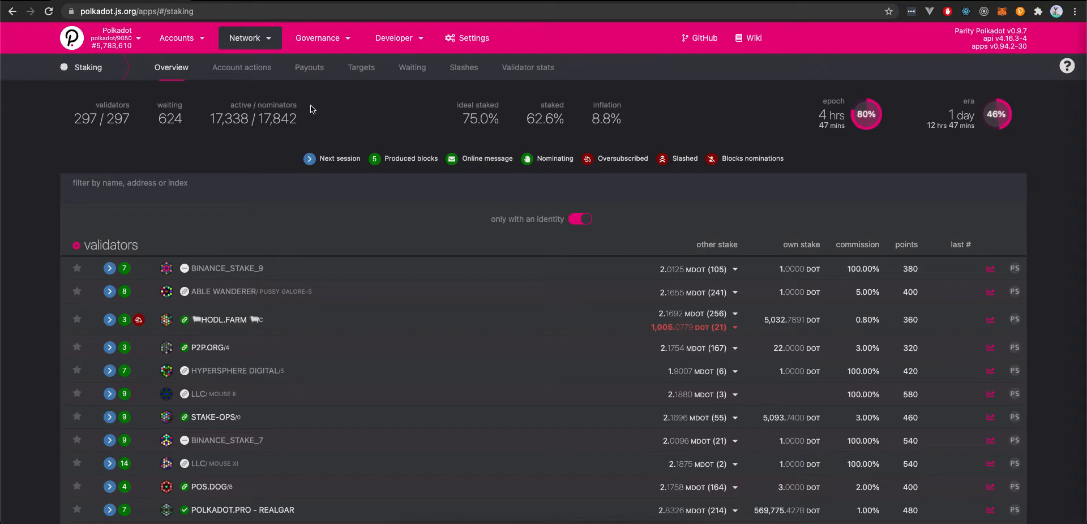
{"action": "left_click", "coordinate": [250, 72]}
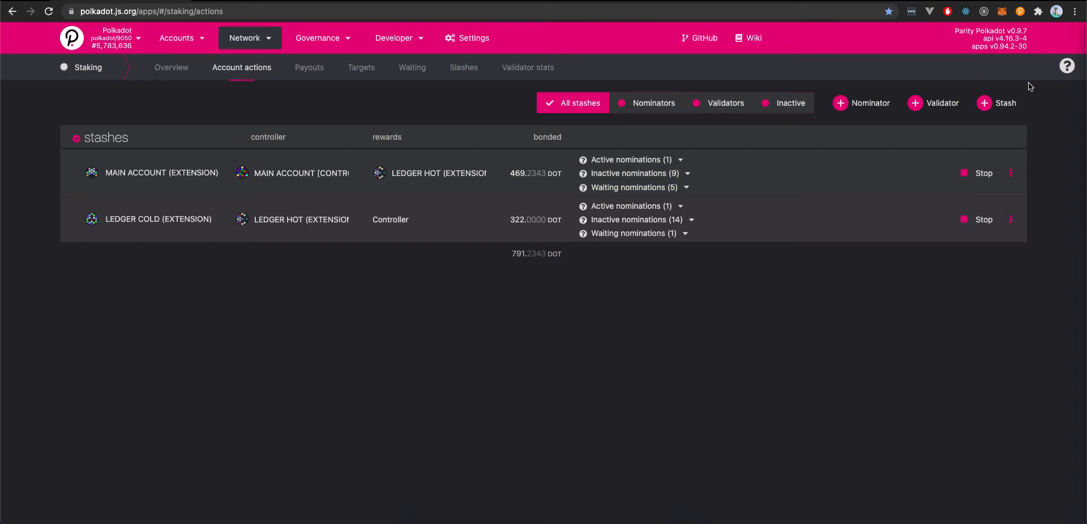
Start creating a new account in the Polkadot{.js} browser extension.
{"action": "left_click", "coordinate": [1019, 12]}
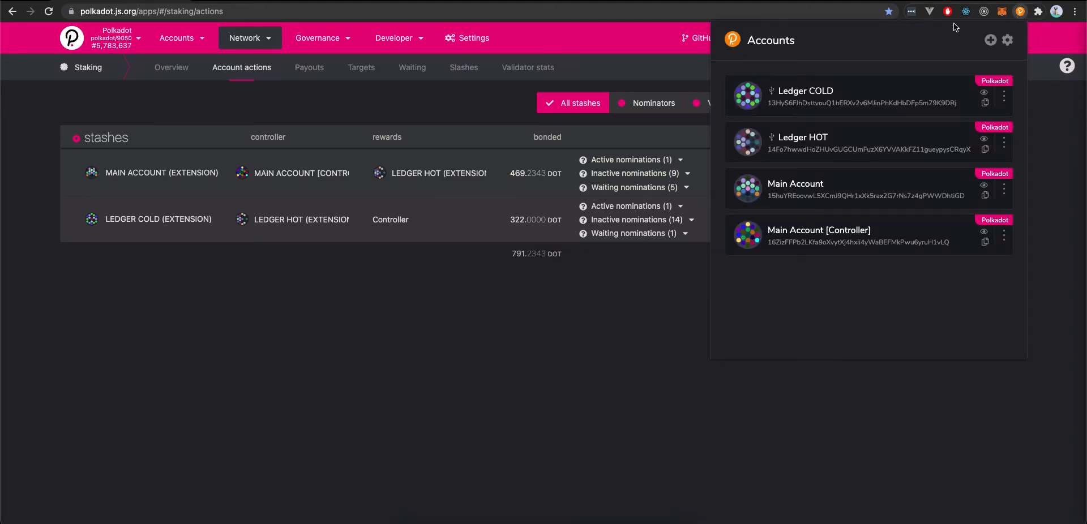
{"action": "left_click", "coordinate": [990, 41]}
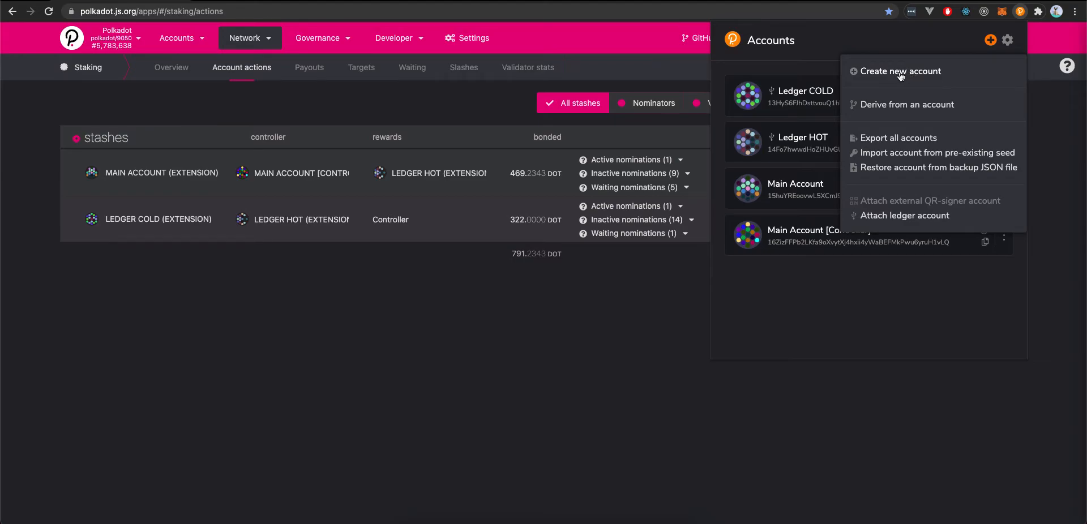
{"action": "left_click", "coordinate": [935, 72]}
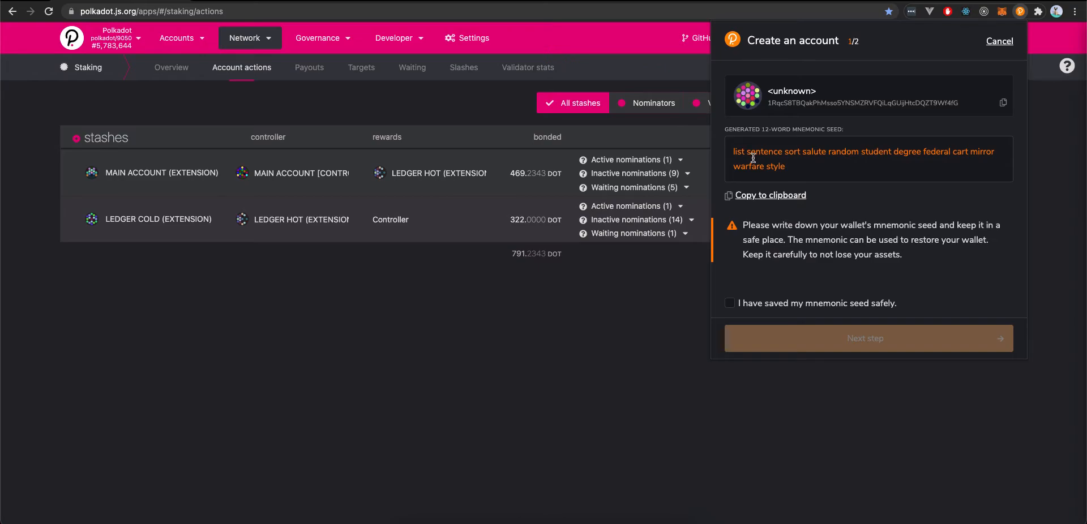
Review the generated 12-word mnemonic seed, confirm that it has been saved safely and proceed to the account details.
{"action": "triple_click", "coordinate": [784, 164]}
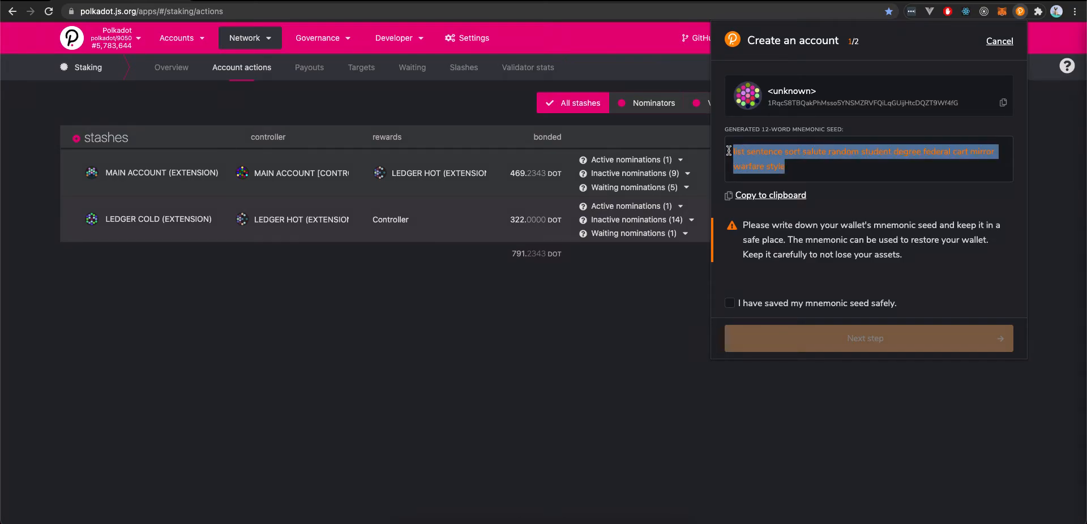
{"action": "left_click", "coordinate": [790, 165]}
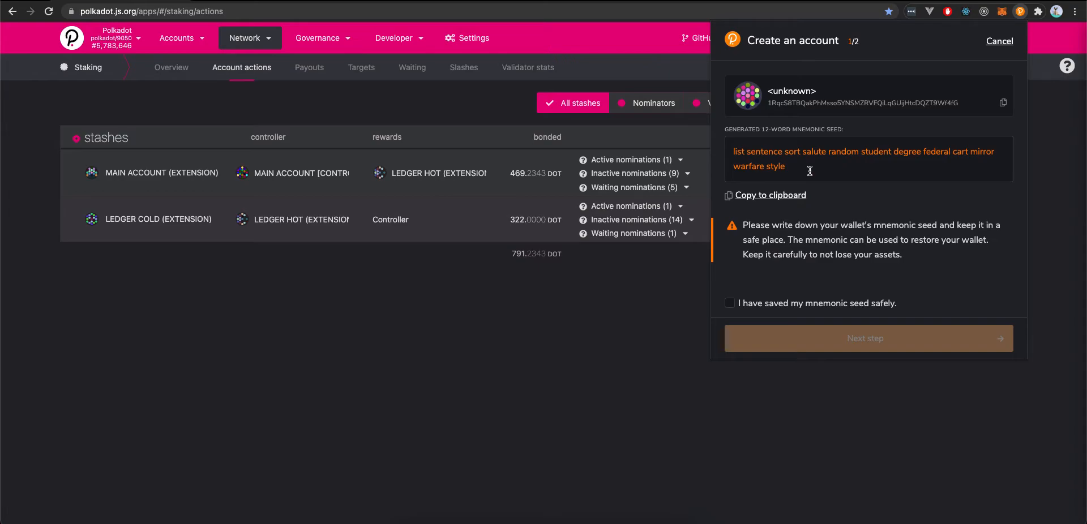
{"action": "double_click", "coordinate": [737, 152]}
{"action": "left_click_drag", "start_coordinate": [754, 158], "coordinate": [727, 149]}
{"action": "left_click", "coordinate": [800, 167]}
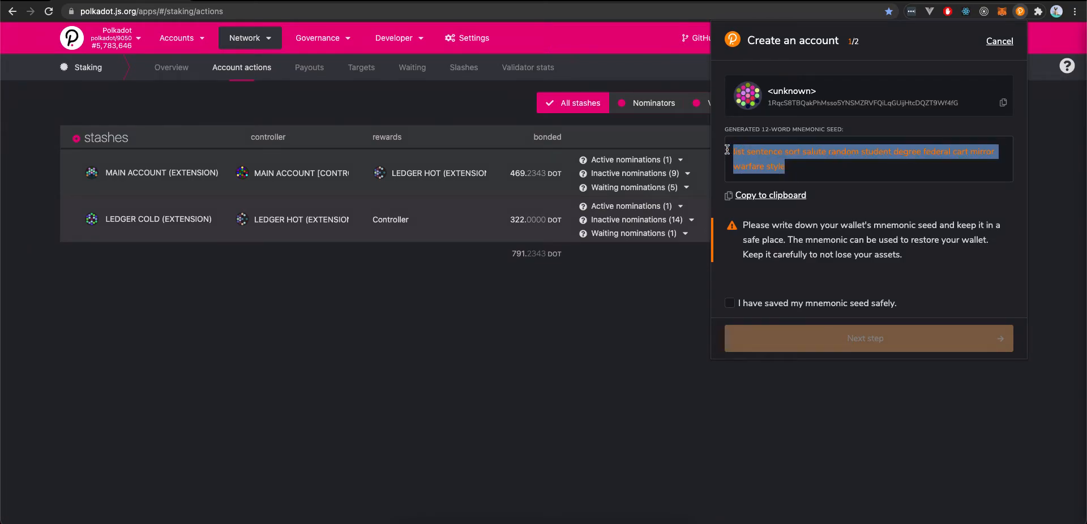
{"action": "left_click", "coordinate": [793, 167]}
{"action": "left_click_drag", "start_coordinate": [793, 168], "coordinate": [734, 156]}
{"action": "left_click", "coordinate": [804, 169]}
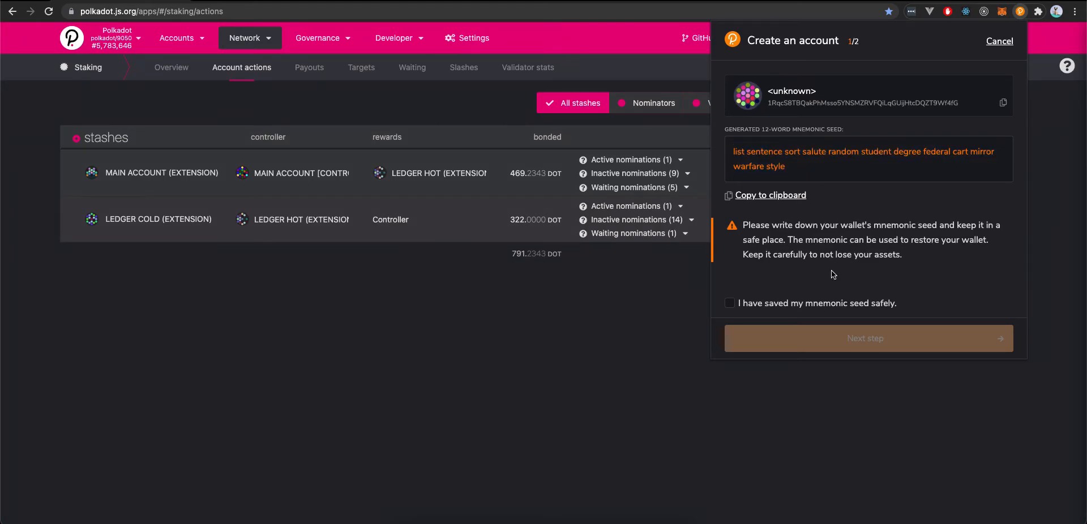
{"action": "left_click", "coordinate": [742, 304]}
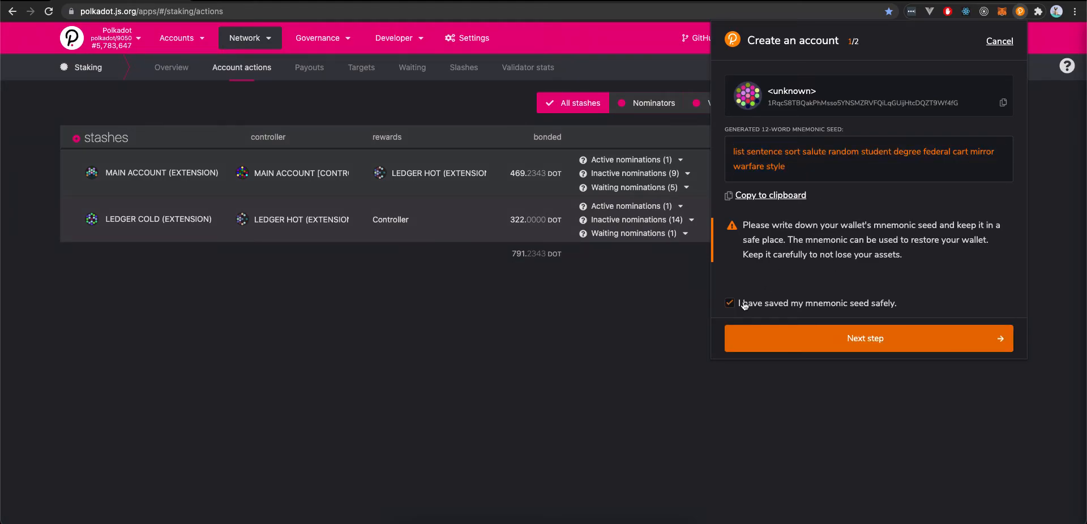
{"action": "left_click", "coordinate": [843, 339]}
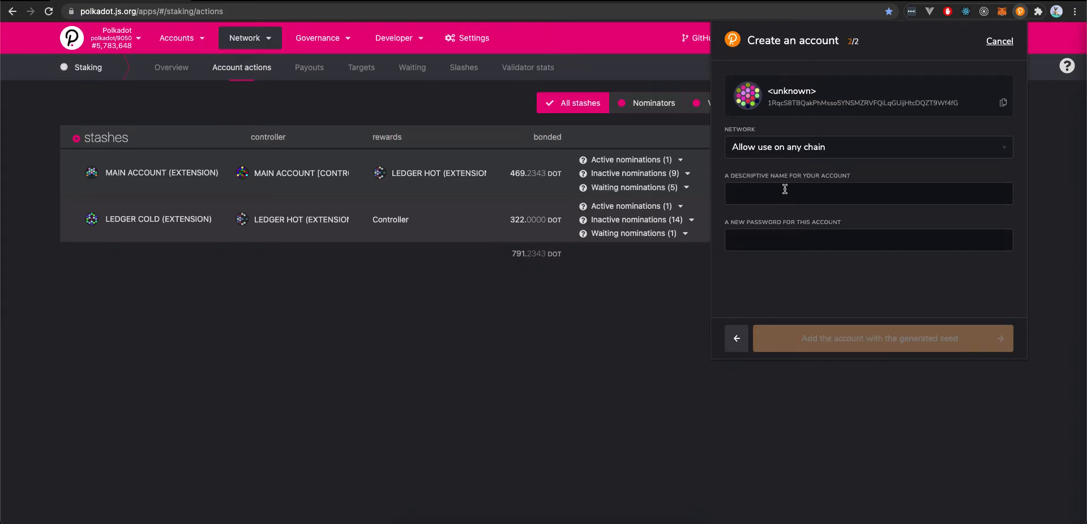
Name the new account Test, enter a new account password, and cancel the account creation.
{"action": "type", "text": "Test"}
{"action": "left_click", "coordinate": [837, 241]}
{"action": "type", "text": "••••••••••••"}
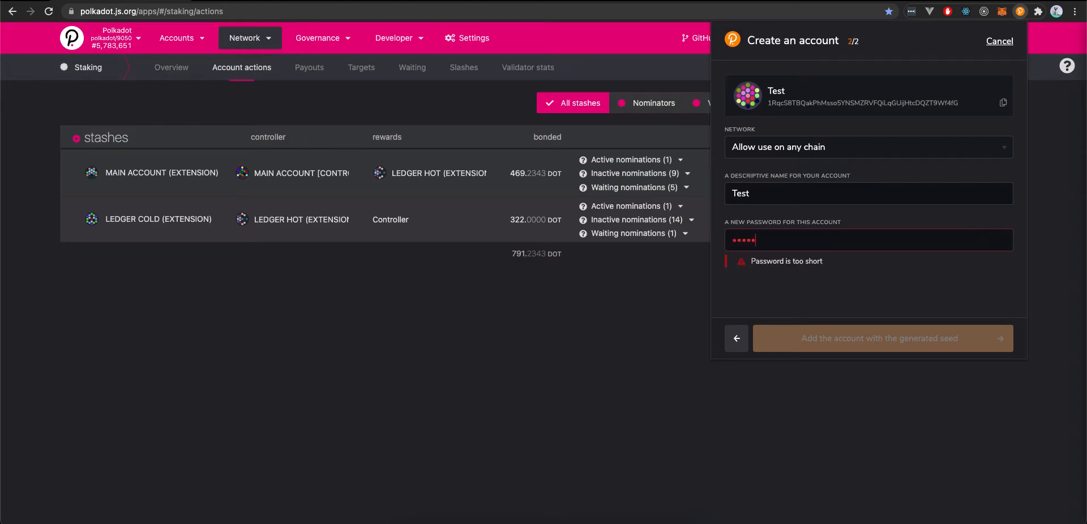
{"action": "left_click", "coordinate": [787, 277]}
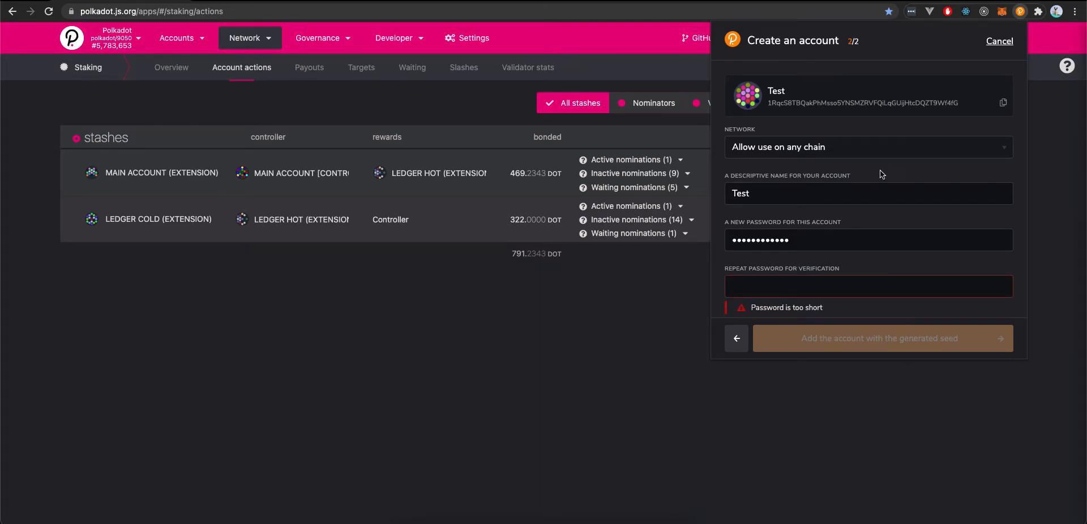
{"action": "left_click", "coordinate": [1005, 43]}
{"action": "left_click", "coordinate": [1036, 108]}
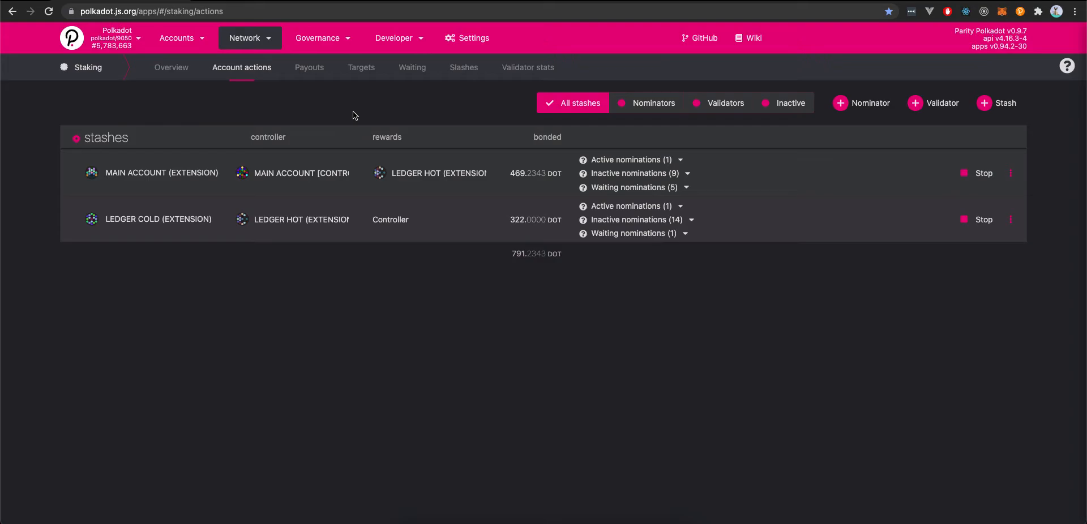
{"action": "double_click", "coordinate": [260, 136]}
{"action": "left_click", "coordinate": [171, 143]}
Open the nominator setup, try MAIN ACCOUNT (EXTENSION) as the controller account, and restore MAIN ACCOUNT [CONTROLLER] (EXTENSION).
{"action": "left_click", "coordinate": [870, 106]}
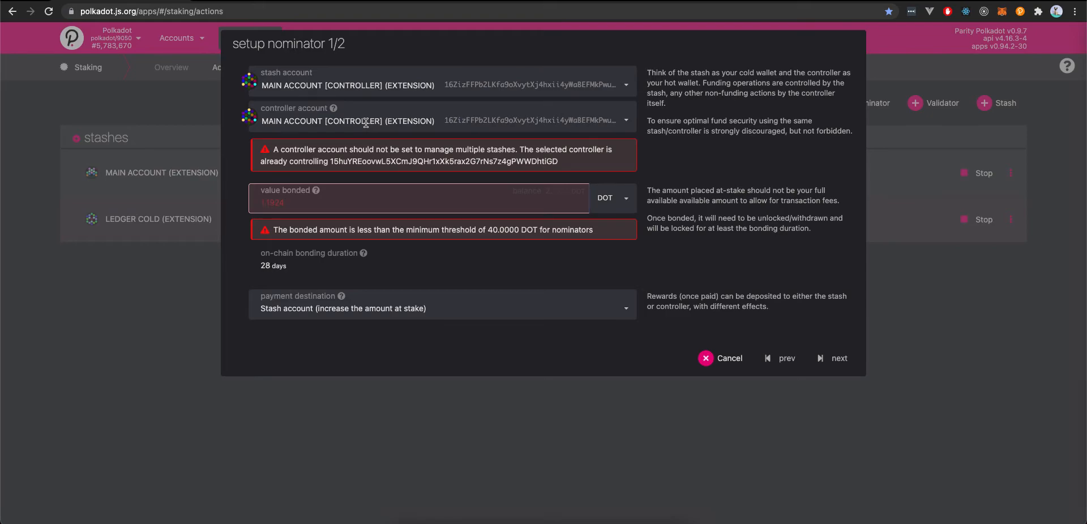
{"action": "left_click", "coordinate": [367, 123]}
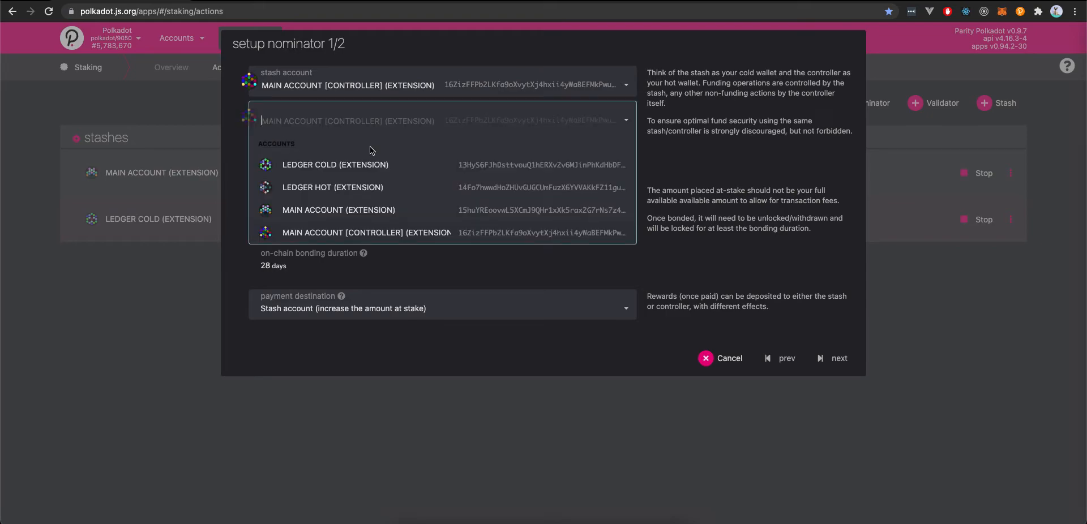
{"action": "left_click", "coordinate": [408, 211]}
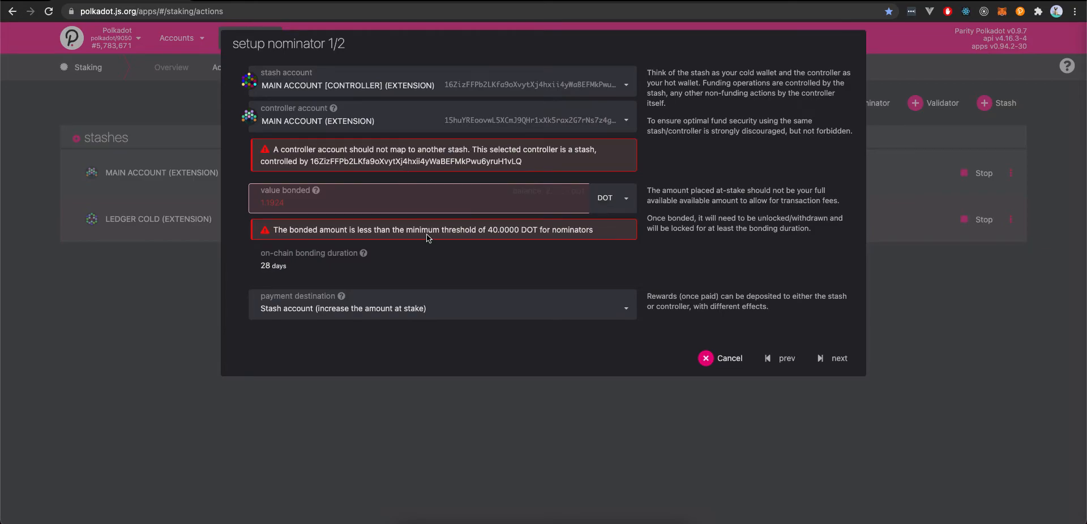
{"action": "left_click", "coordinate": [380, 119]}
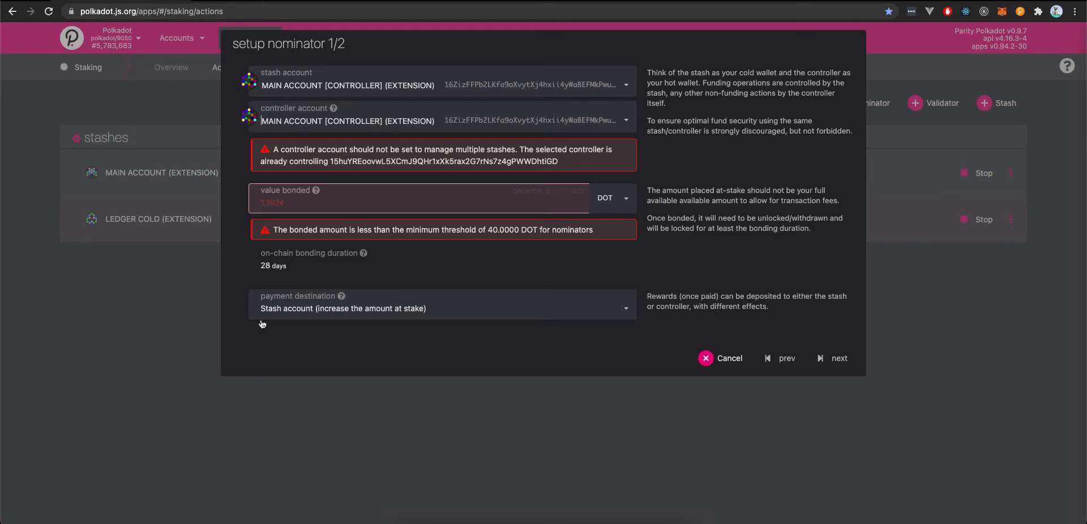
Set the payment destination to Specified payment account and cancel the nominator setup.
{"action": "left_click", "coordinate": [357, 308]}
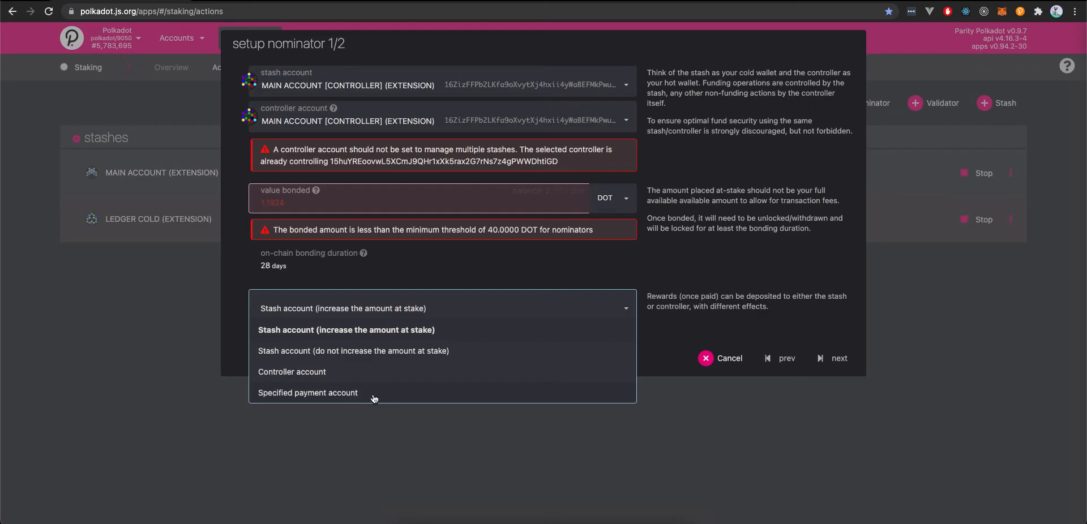
{"action": "left_click", "coordinate": [373, 399]}
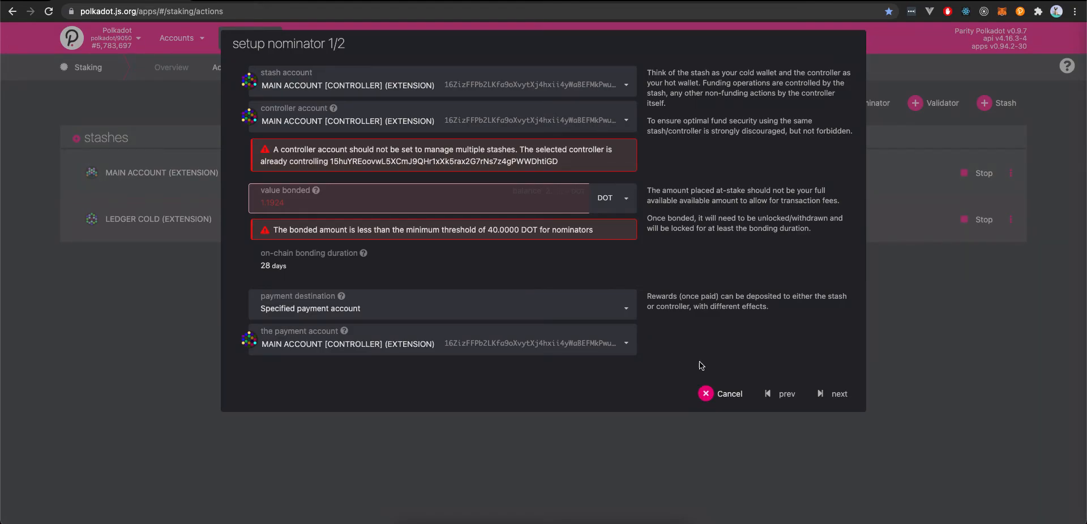
{"action": "left_click", "coordinate": [723, 397]}
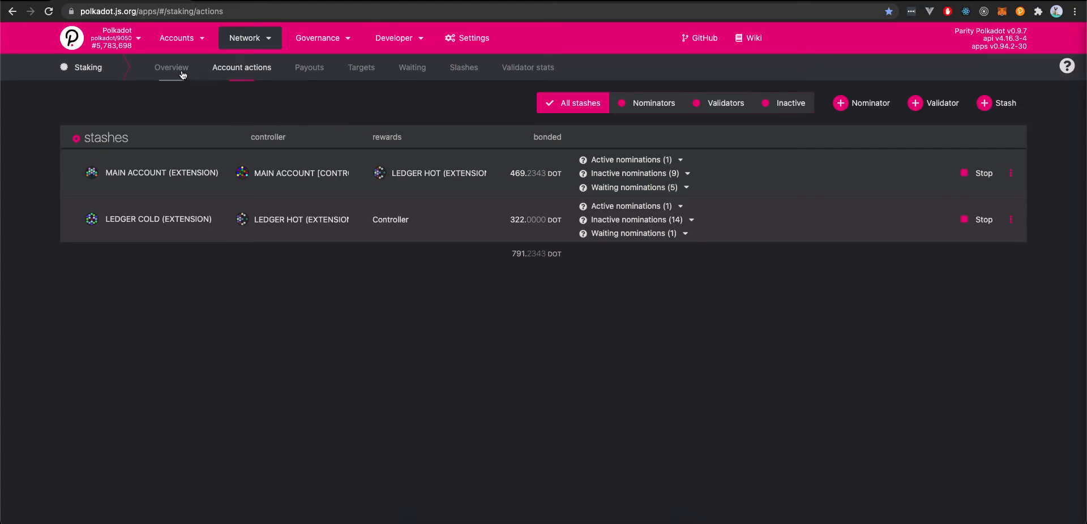
Open the staking overview and browse the list of active validators.
{"action": "left_click", "coordinate": [252, 80]}
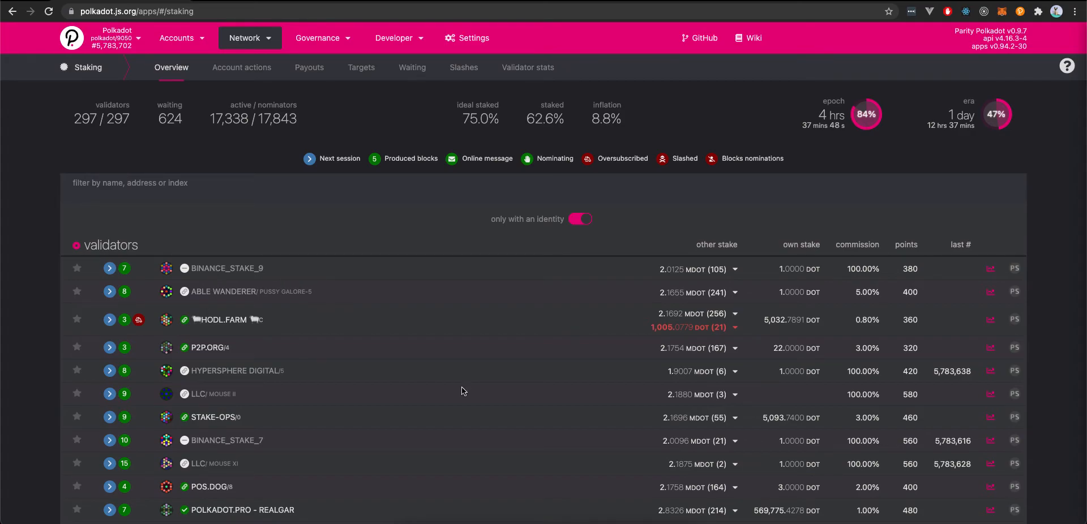
{"action": "scroll", "coordinate": [462, 382], "scroll_direction": "down", "scroll_amount": 1}
{"action": "scroll", "coordinate": [462, 374], "scroll_direction": "up", "scroll_amount": 1}
{"action": "scroll", "coordinate": [462, 374], "scroll_direction": "down", "scroll_amount": 2}
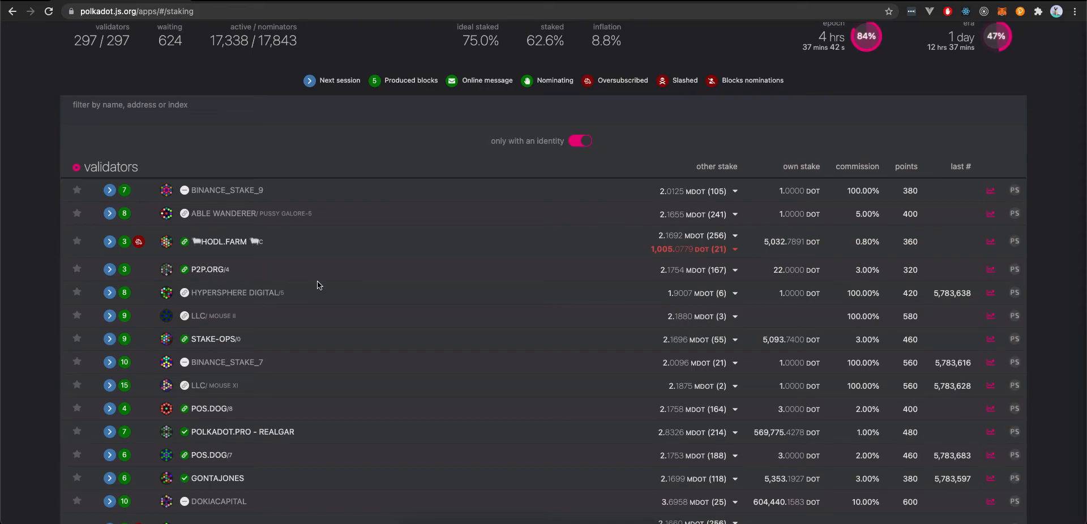
{"action": "scroll", "coordinate": [313, 283], "scroll_direction": "down", "scroll_amount": 5}
{"action": "scroll", "coordinate": [310, 283], "scroll_direction": "down", "scroll_amount": 7}
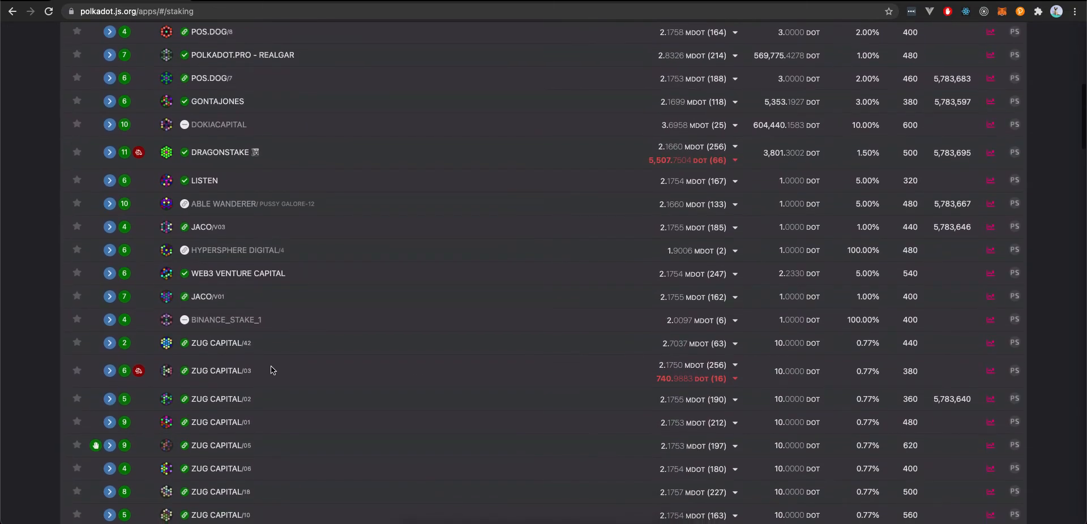
{"action": "scroll", "coordinate": [593, 351], "scroll_direction": "up", "scroll_amount": 12}
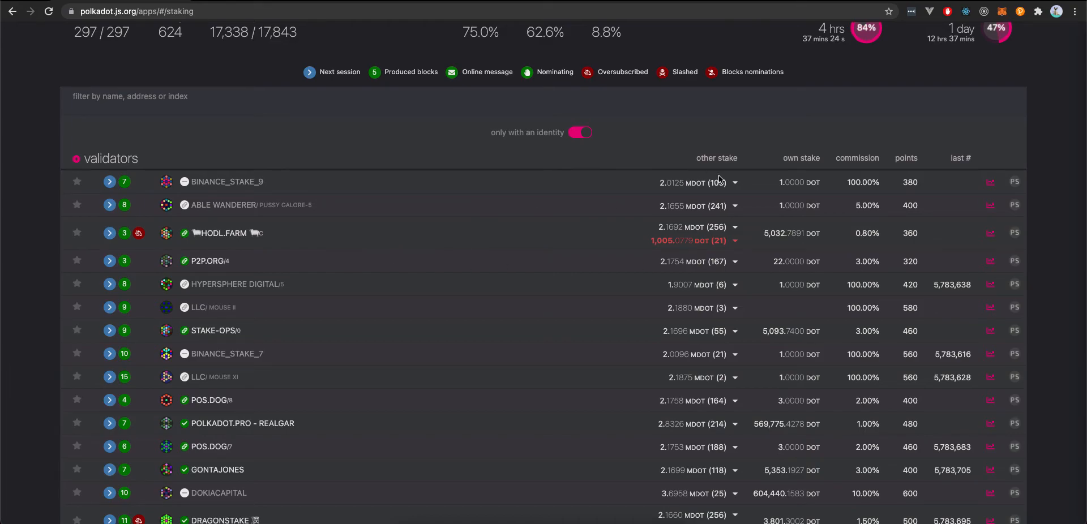
Examine the own stake and other stake of the listed validators.
{"action": "left_click_drag", "start_coordinate": [784, 160], "coordinate": [825, 158]}
{"action": "left_click", "coordinate": [818, 156]}
{"action": "left_click_drag", "start_coordinate": [819, 156], "coordinate": [779, 157]}
{"action": "scroll", "coordinate": [779, 160], "scroll_direction": "down", "scroll_amount": 1}
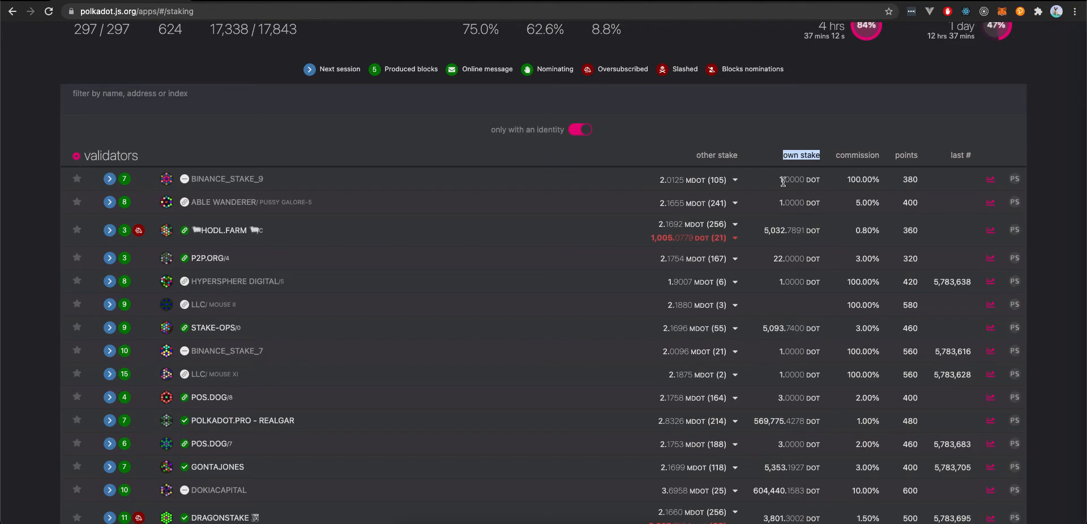
{"action": "left_click", "coordinate": [789, 179]}
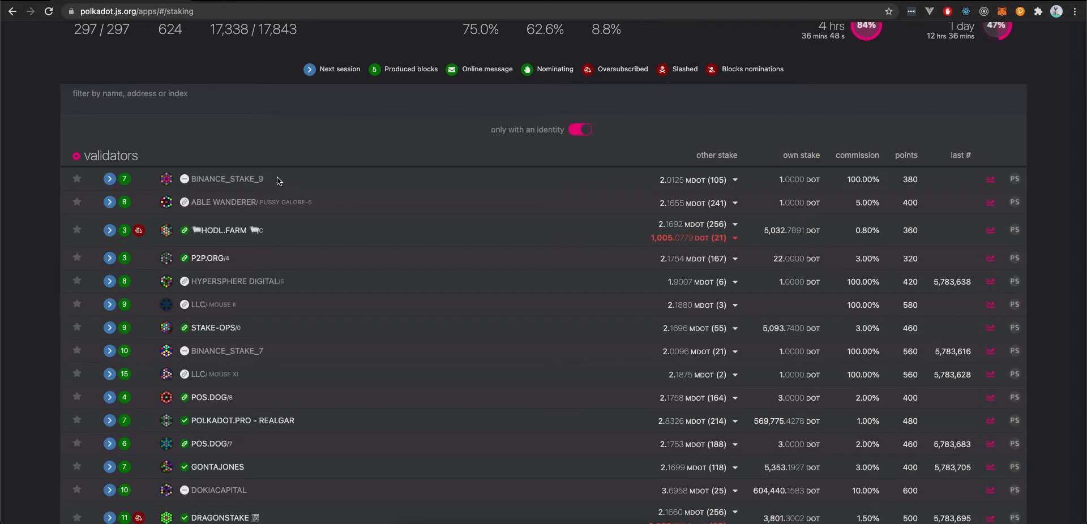
{"action": "scroll", "coordinate": [277, 180], "scroll_direction": "up", "scroll_amount": 2}
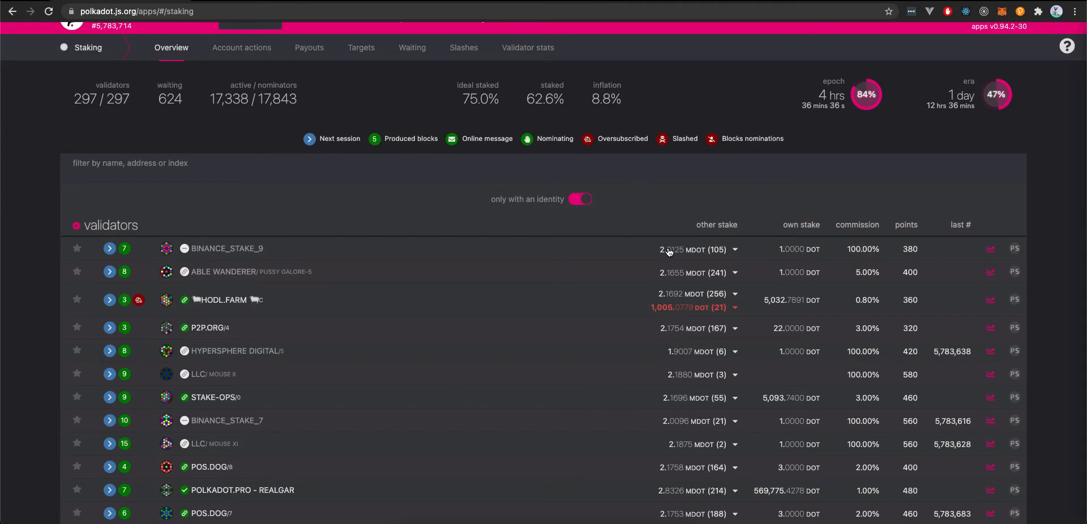
{"action": "scroll", "coordinate": [770, 249], "scroll_direction": "down", "scroll_amount": 2}
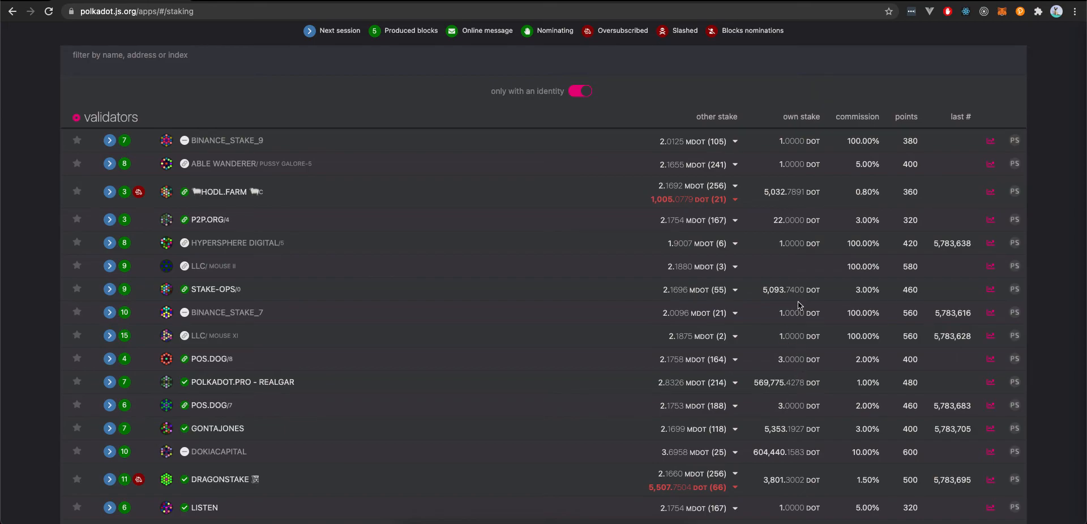
Compare the commission rates across the listed validators.
{"action": "scroll", "coordinate": [798, 305], "scroll_direction": "up", "scroll_amount": 1}
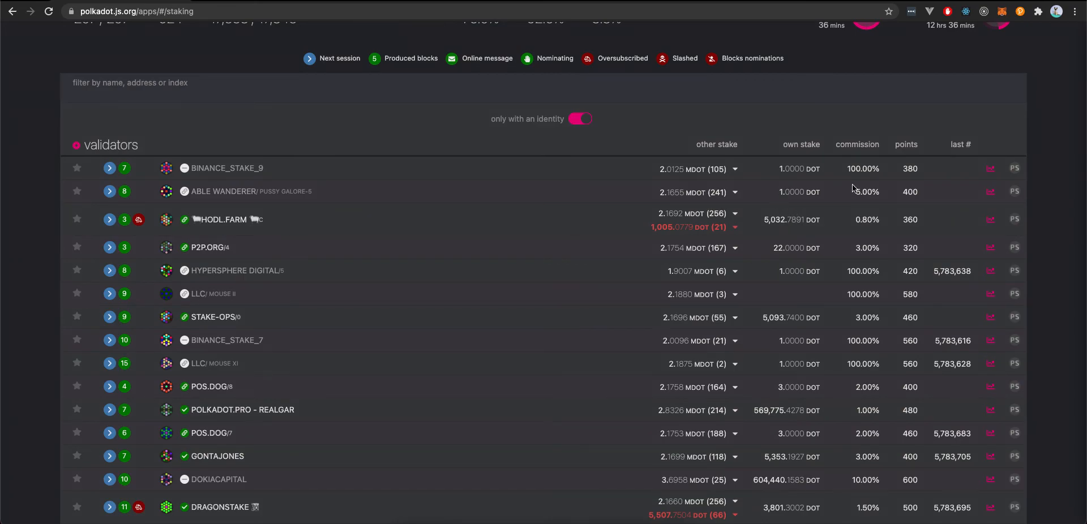
{"action": "scroll", "coordinate": [848, 168], "scroll_direction": "up", "scroll_amount": 1}
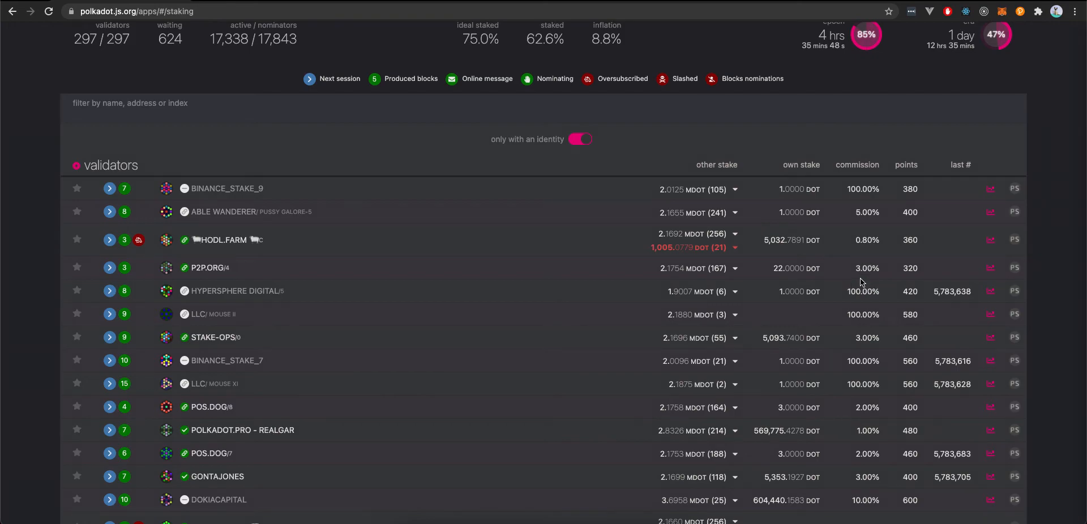
{"action": "scroll", "coordinate": [862, 283], "scroll_direction": "down", "scroll_amount": 2}
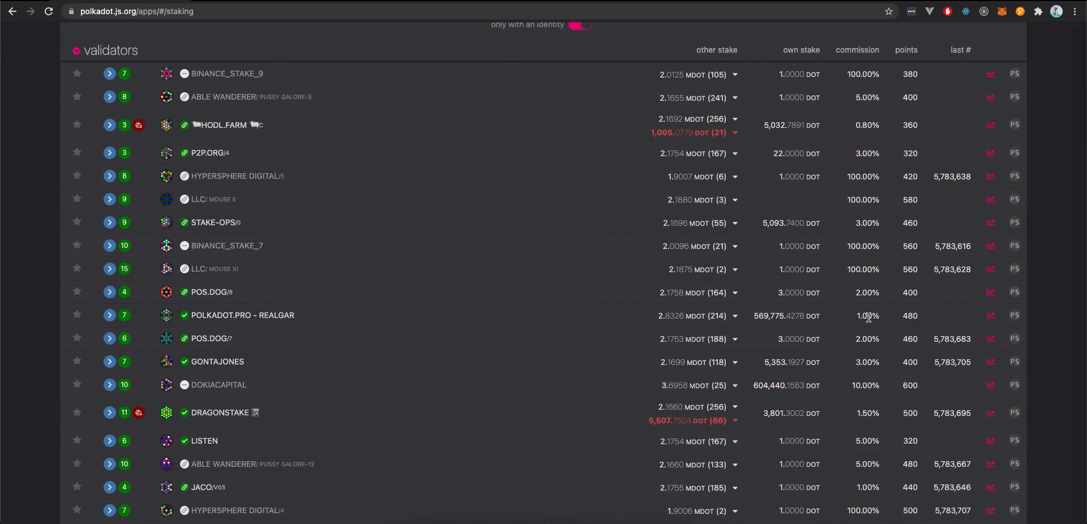
{"action": "scroll", "coordinate": [868, 317], "scroll_direction": "up", "scroll_amount": 1}
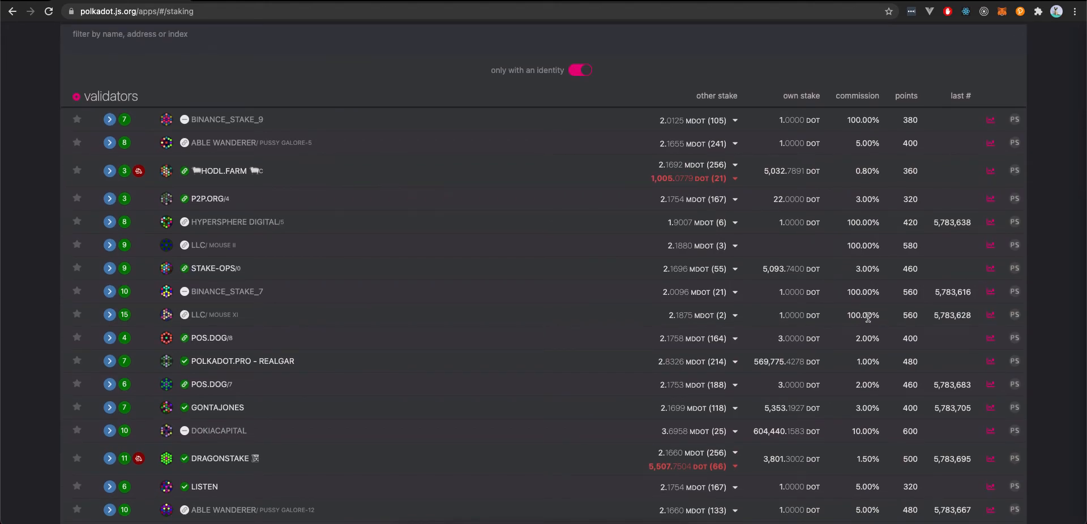
{"action": "scroll", "coordinate": [869, 318], "scroll_direction": "down", "scroll_amount": 8}
{"action": "scroll", "coordinate": [868, 318], "scroll_direction": "up", "scroll_amount": 5}
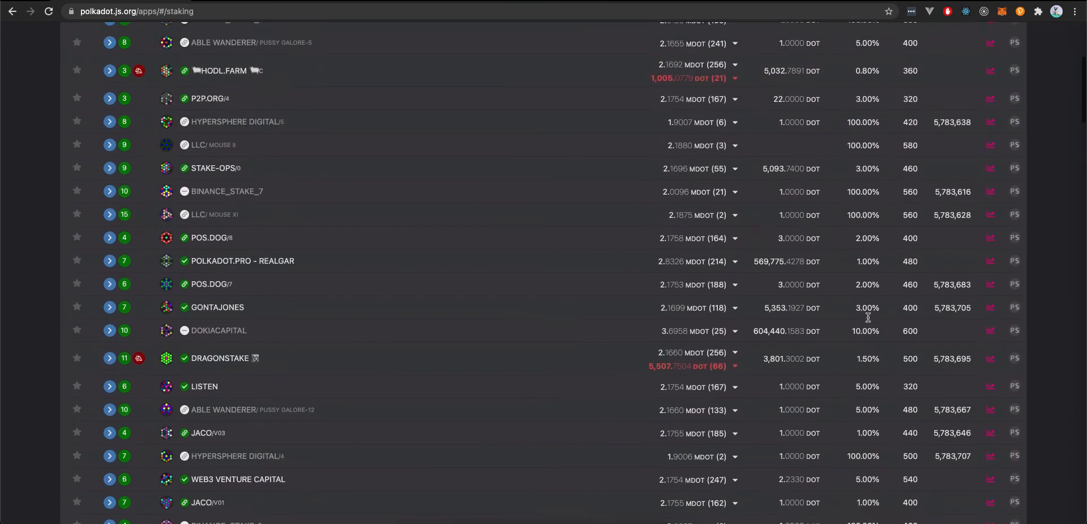
{"action": "scroll", "coordinate": [868, 318], "scroll_direction": "up", "scroll_amount": 5}
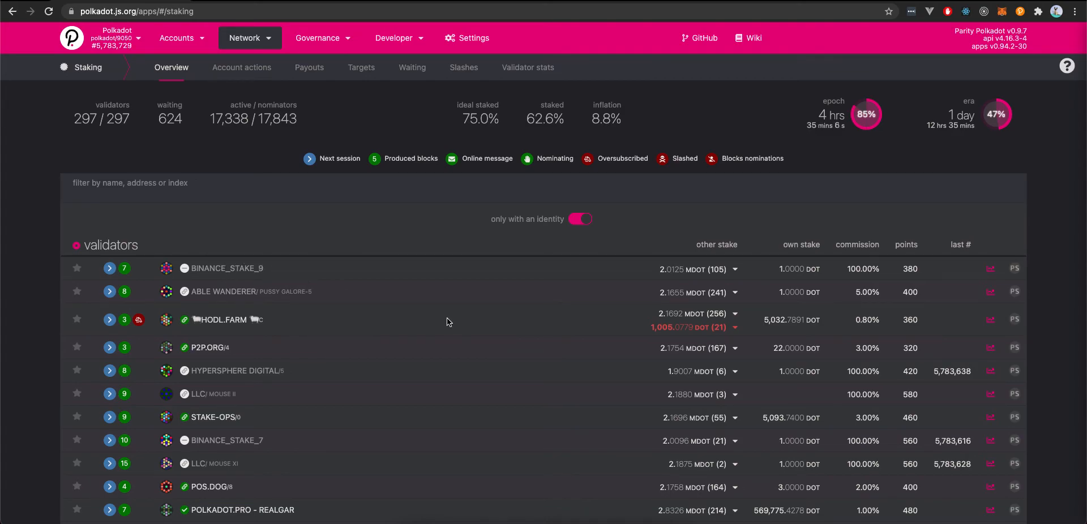
Open the staking account actions and expand the active, waiting and inactive nominations of the MAIN ACCOUNT (EXTENSION) stash.
{"action": "mouse_move", "coordinate": [261, 42]}
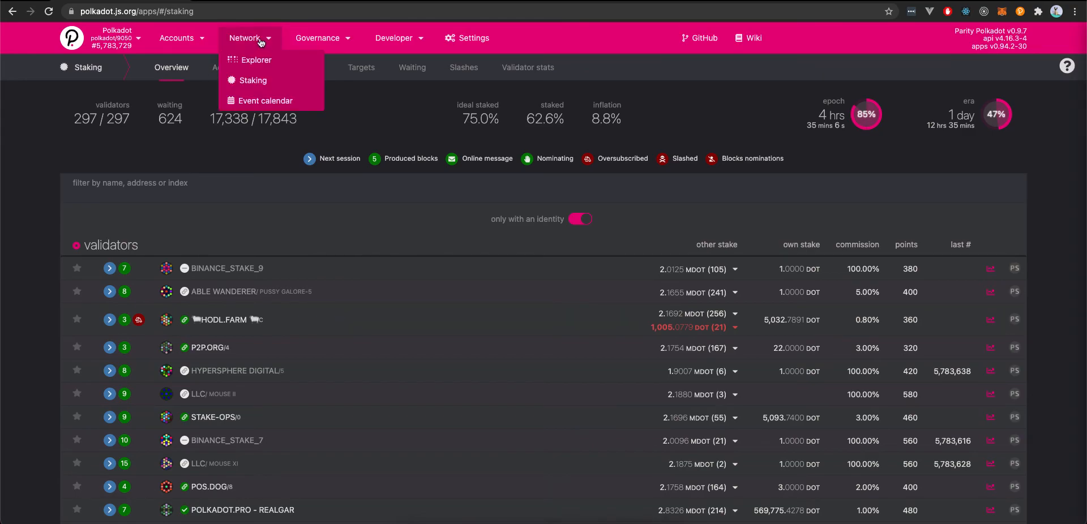
{"action": "left_click", "coordinate": [247, 83]}
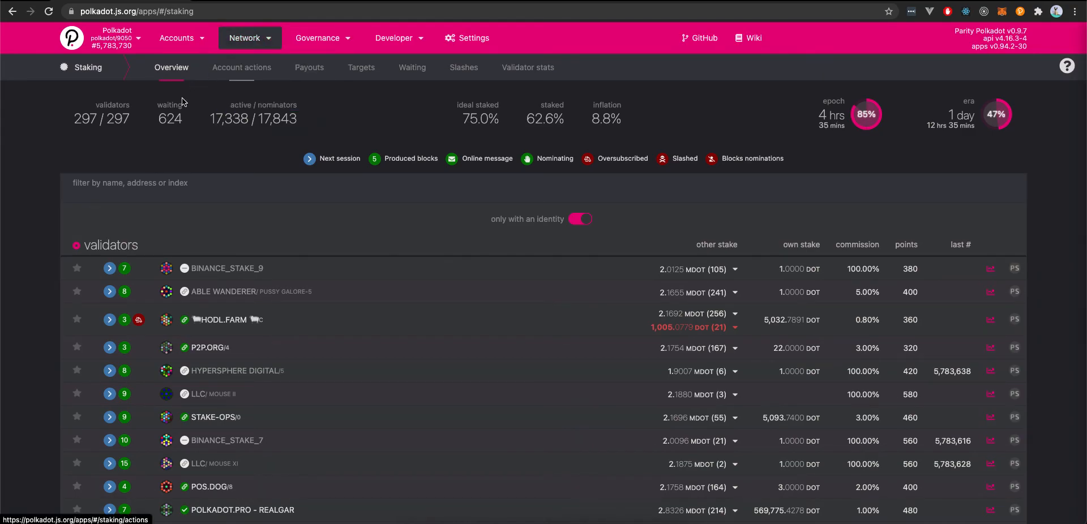
{"action": "left_click", "coordinate": [242, 74]}
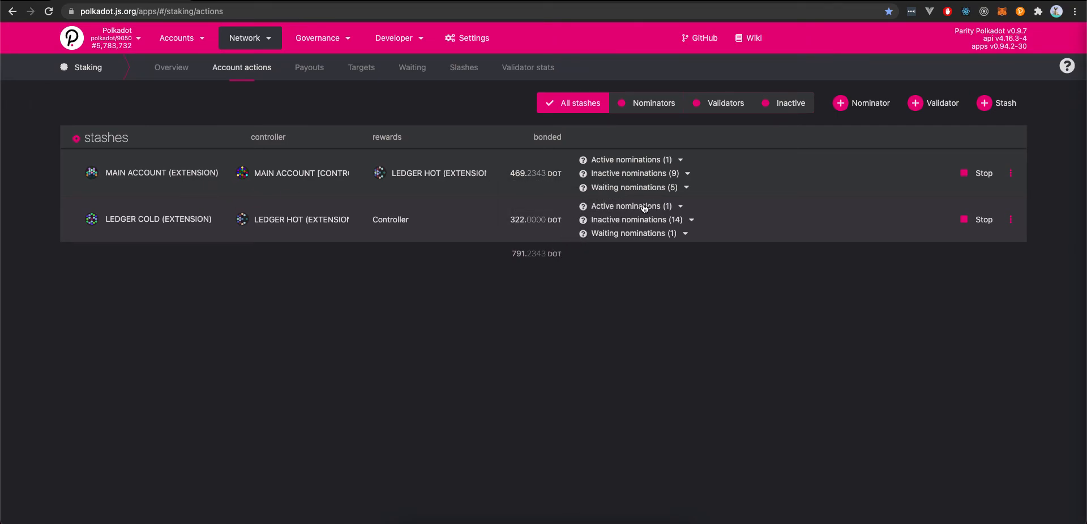
{"action": "left_click", "coordinate": [636, 160]}
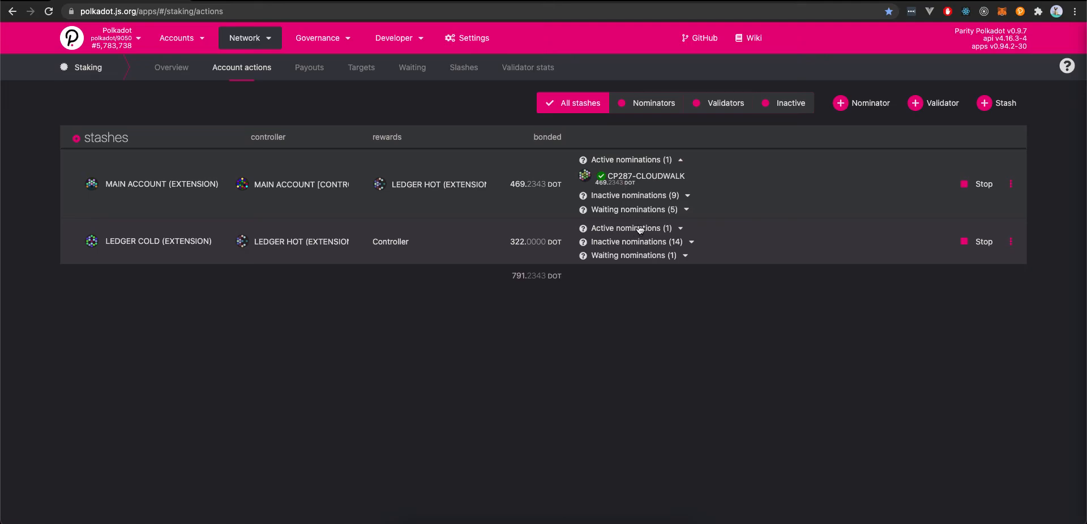
{"action": "left_click", "coordinate": [632, 210]}
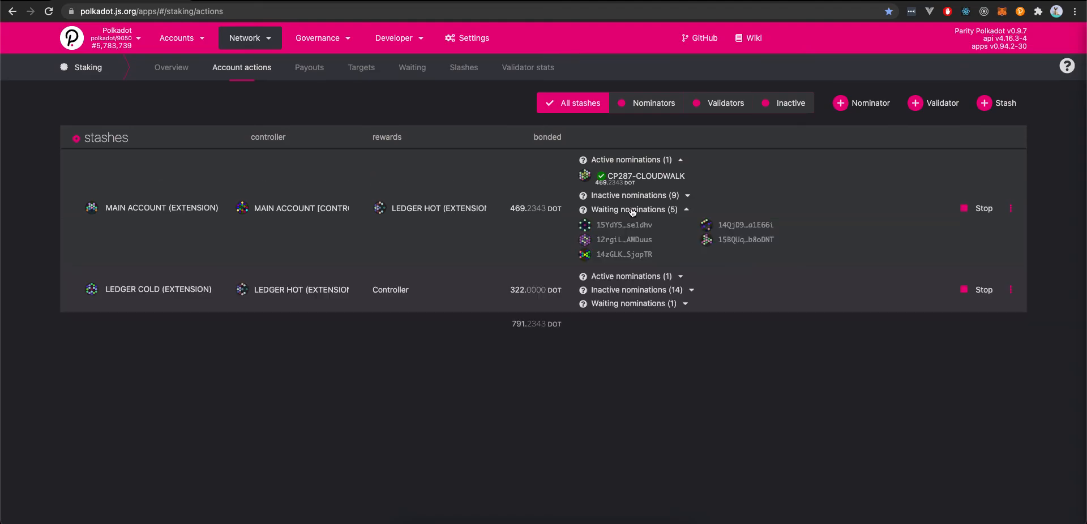
{"action": "left_click", "coordinate": [634, 196]}
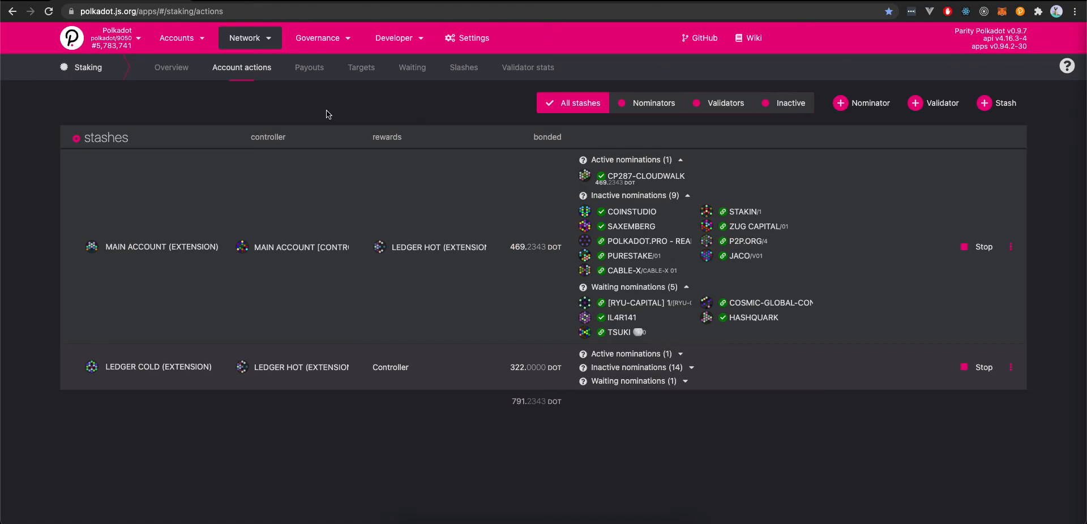
Return to the staking overview with the validator list.
{"action": "left_click", "coordinate": [169, 73]}
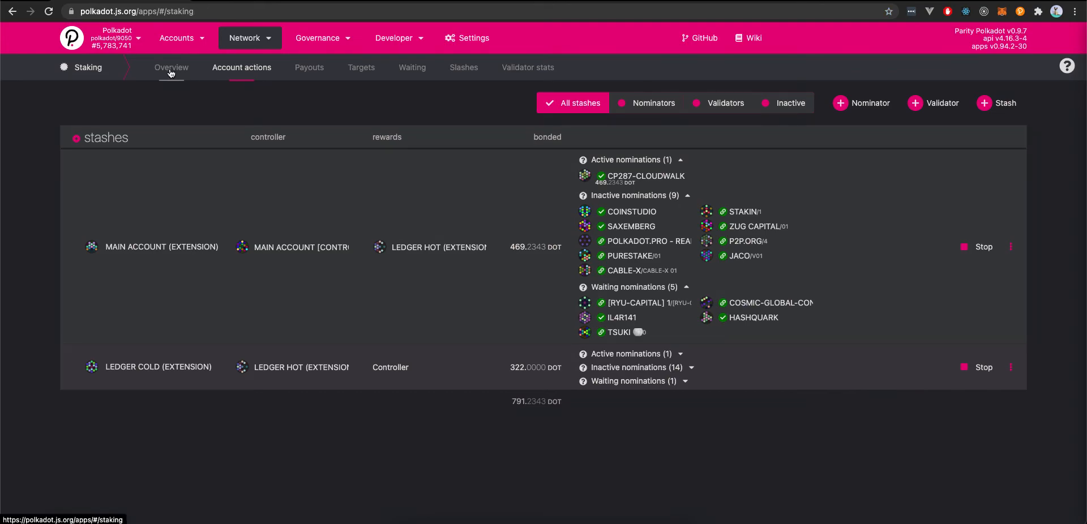